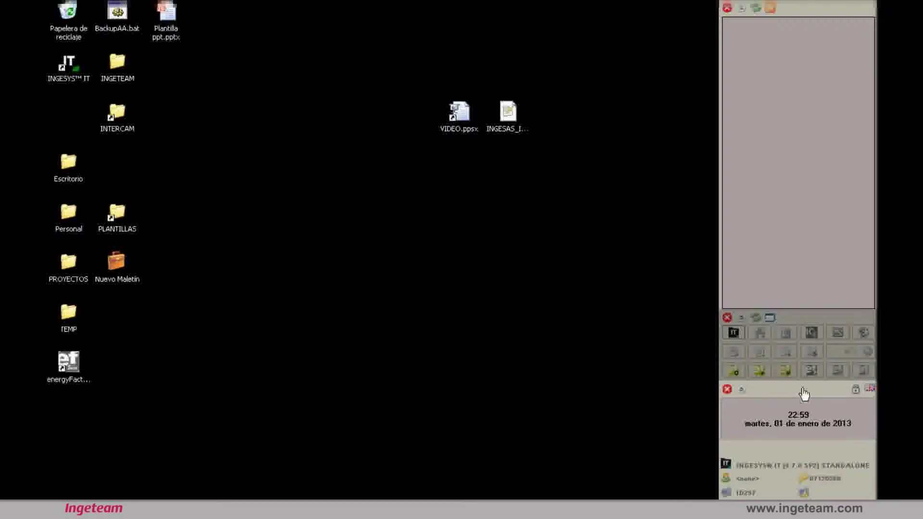
Launch projectFactory from the eFS launcher panel to list projects such as Demolec61850
{"action": "left_click", "coordinate": [759, 373]}
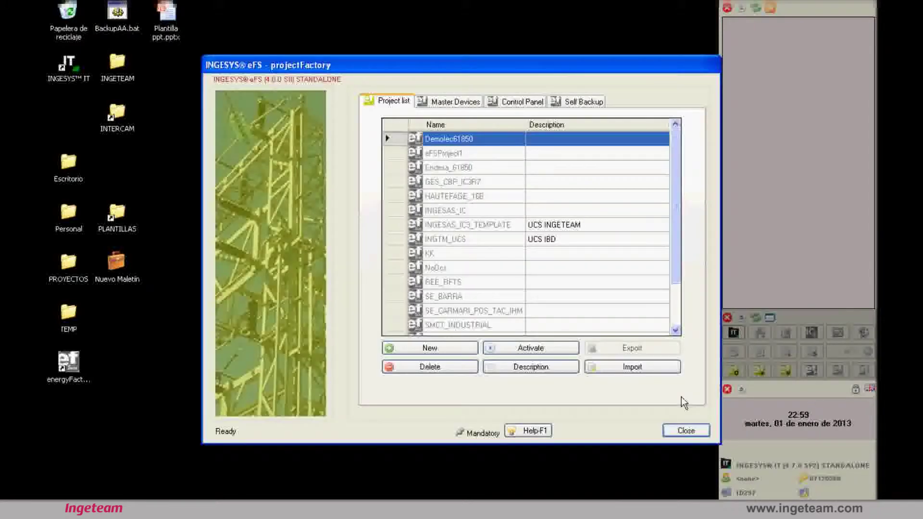
Close the projectFactory project list window, leaving the desktop and INGESYS IT panel
{"action": "left_click", "coordinate": [687, 433]}
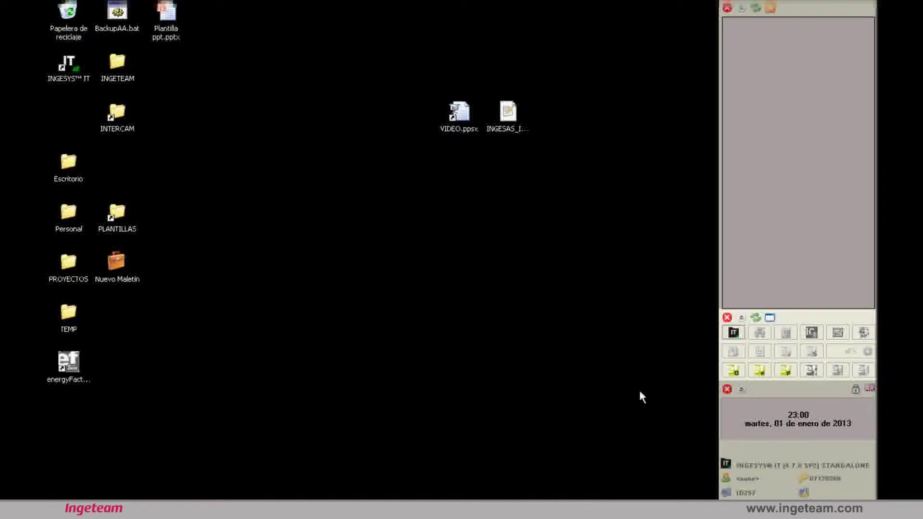
Reopen projectFactory, reposition its window, and bring up the energyfactory sign-in dialog
{"action": "left_click", "coordinate": [819, 380]}
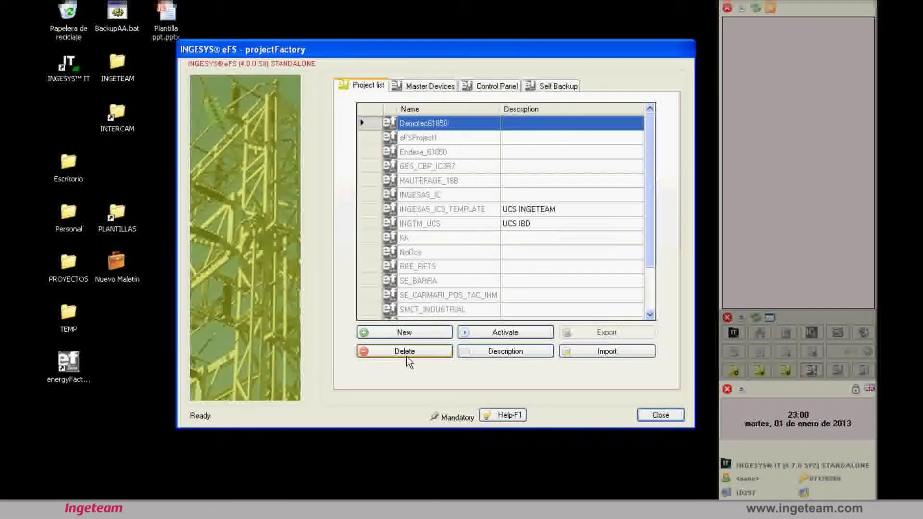
{"action": "left_click_drag", "start_coordinate": [564, 56], "coordinate": [542, 73]}
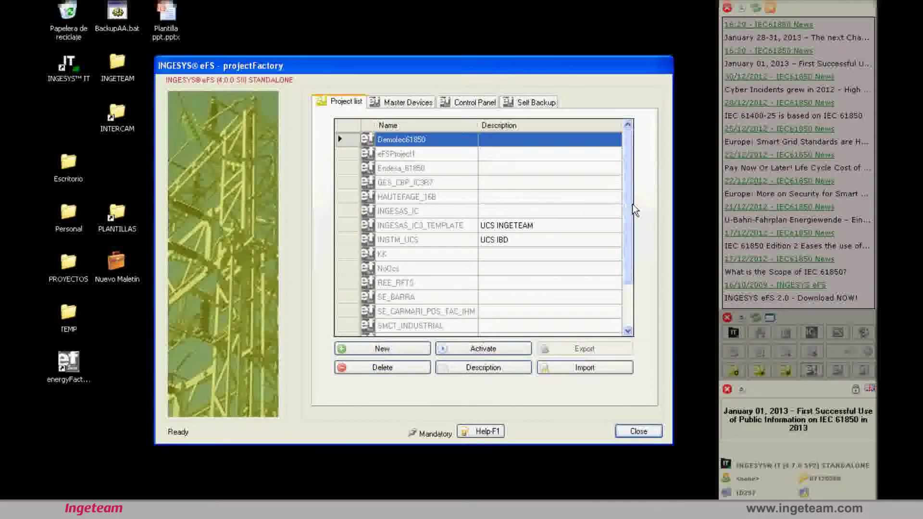
{"action": "left_click_drag", "start_coordinate": [628, 204], "coordinate": [629, 183]}
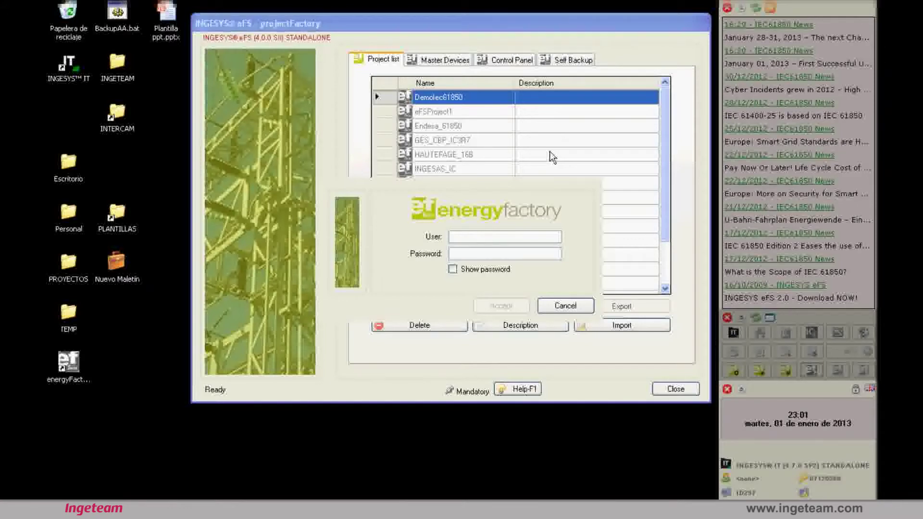
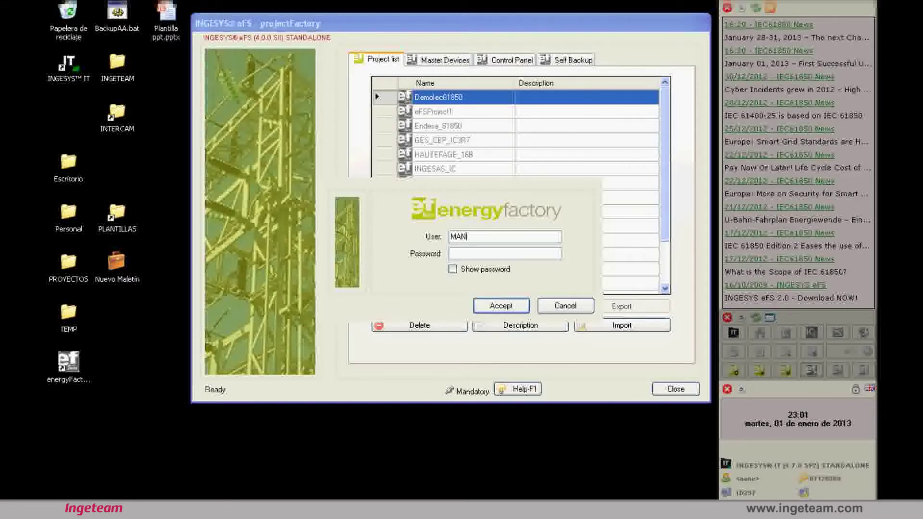
Sign in as the manager user with its password, shown in plain text
{"action": "key", "text": "Tab"}
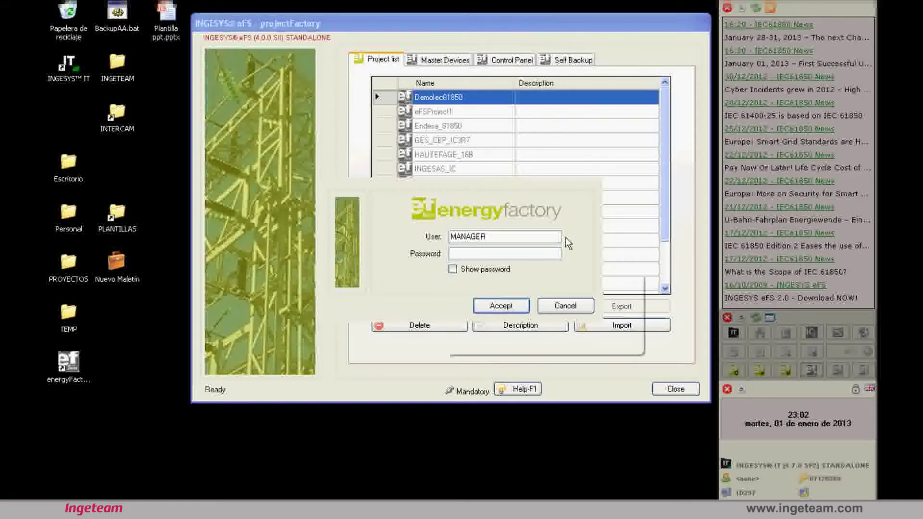
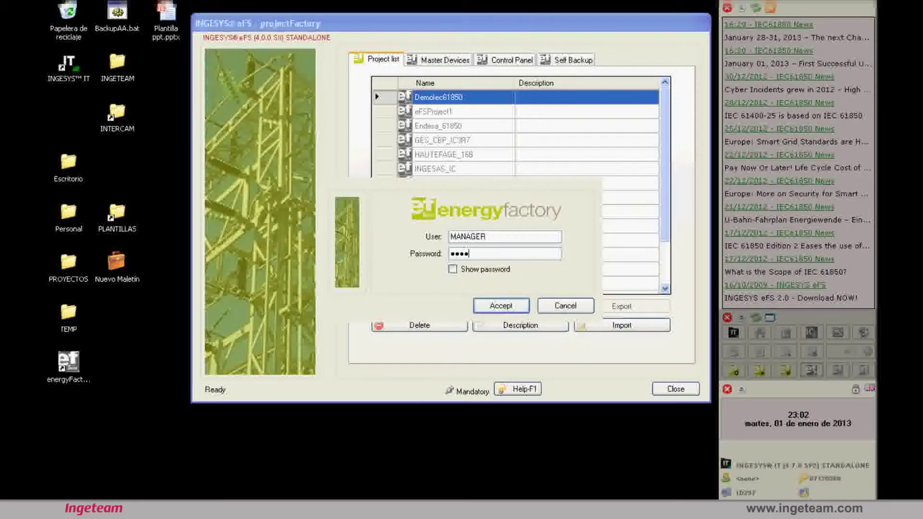
{"action": "left_click", "coordinate": [461, 275]}
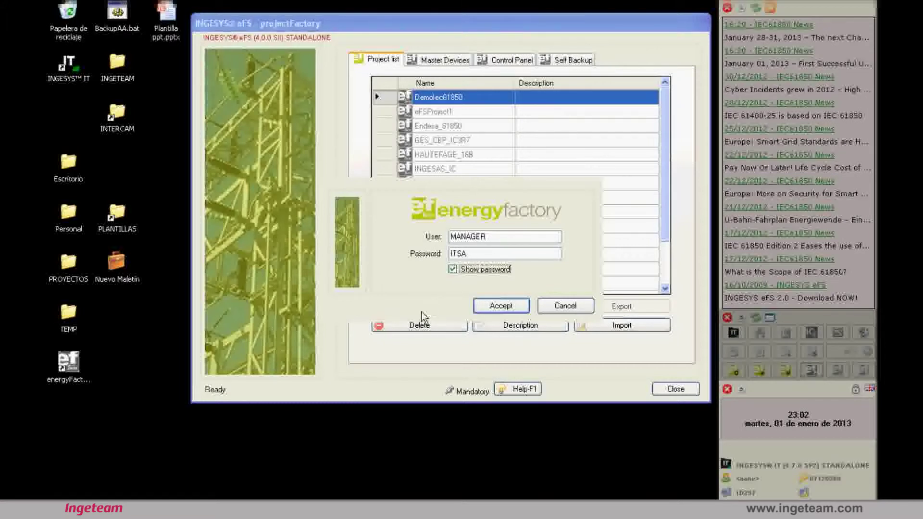
{"action": "left_click", "coordinate": [501, 307]}
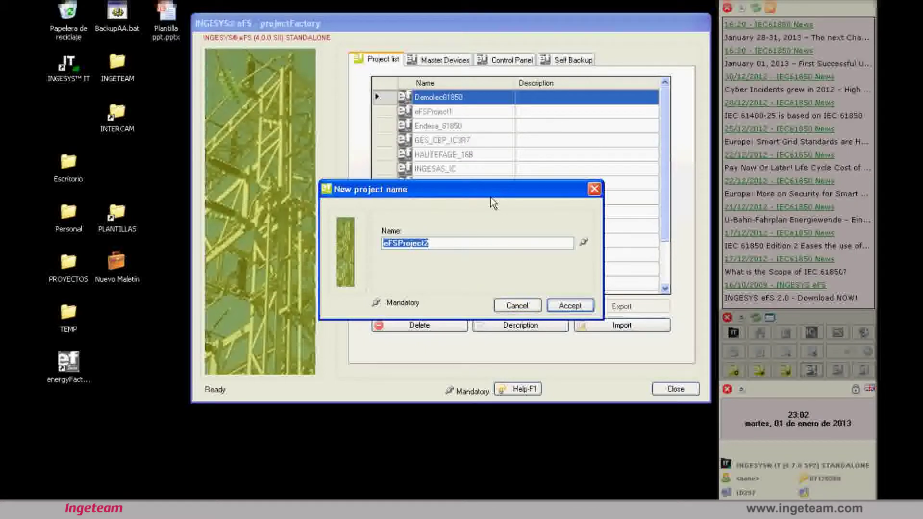
Accept the default name eFSProject2 for the new project and make it active
{"action": "left_click_drag", "start_coordinate": [491, 197], "coordinate": [539, 143]}
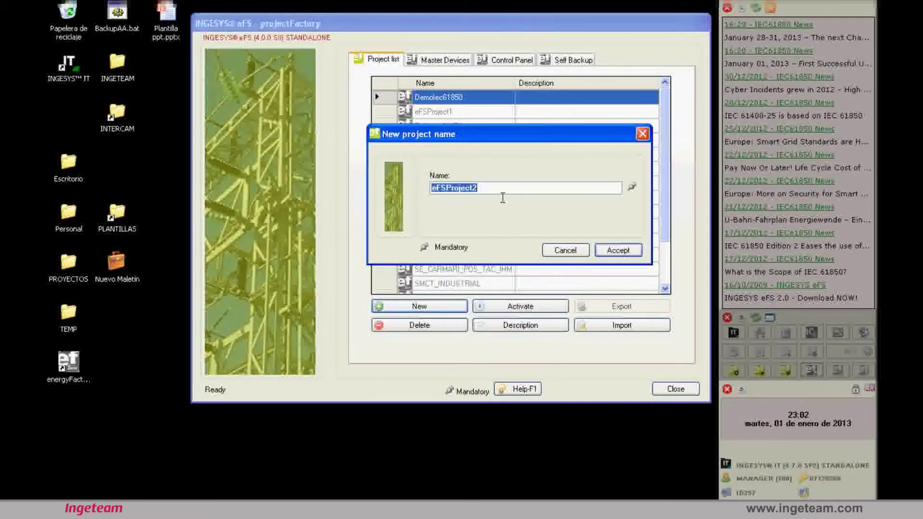
{"action": "left_click", "coordinate": [631, 254]}
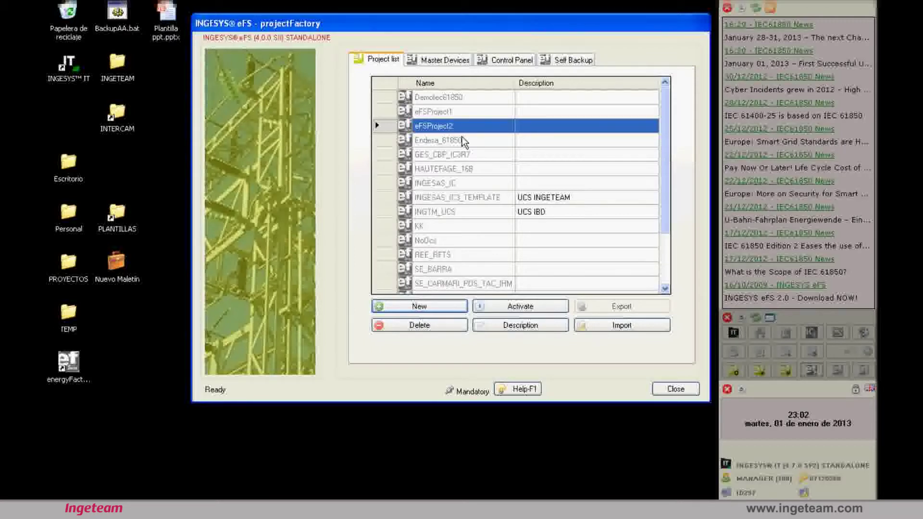
{"action": "left_click", "coordinate": [524, 308]}
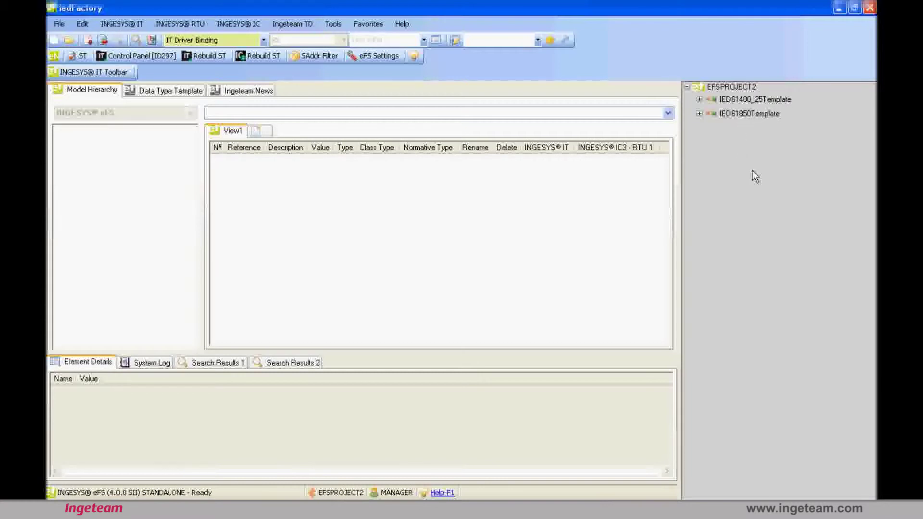
Expand IED61850Template and its LnTypes, DoTypes, DaTypes and EnumTypes groups, then re-expand the template
{"action": "double_click", "coordinate": [706, 120]}
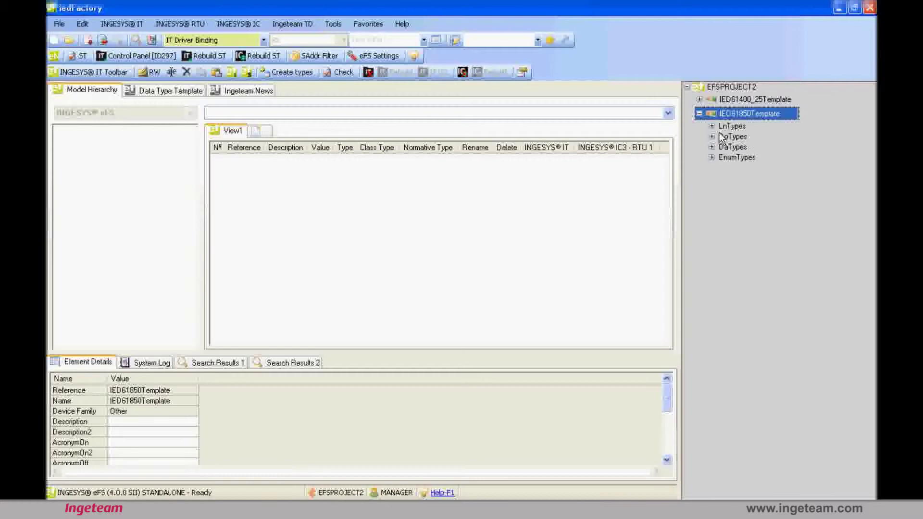
{"action": "double_click", "coordinate": [726, 128]}
{"action": "double_click", "coordinate": [726, 137]}
{"action": "double_click", "coordinate": [726, 147]}
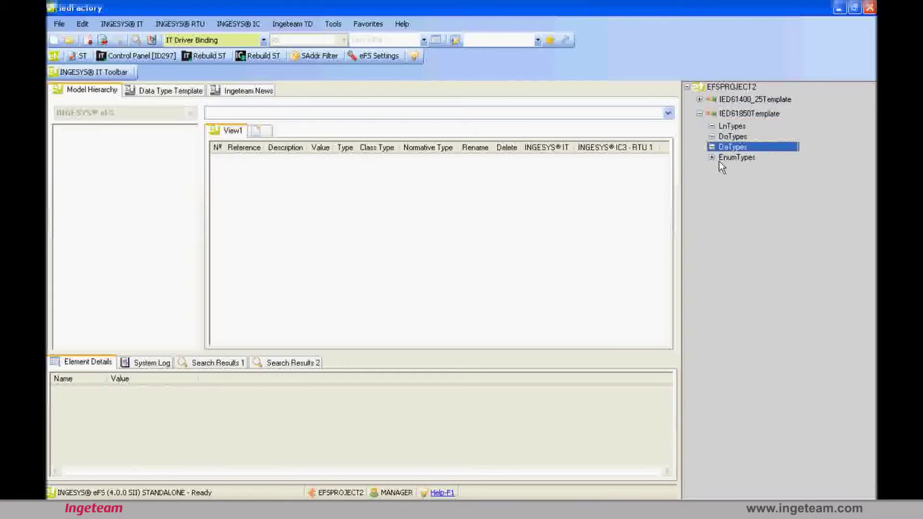
{"action": "double_click", "coordinate": [722, 159]}
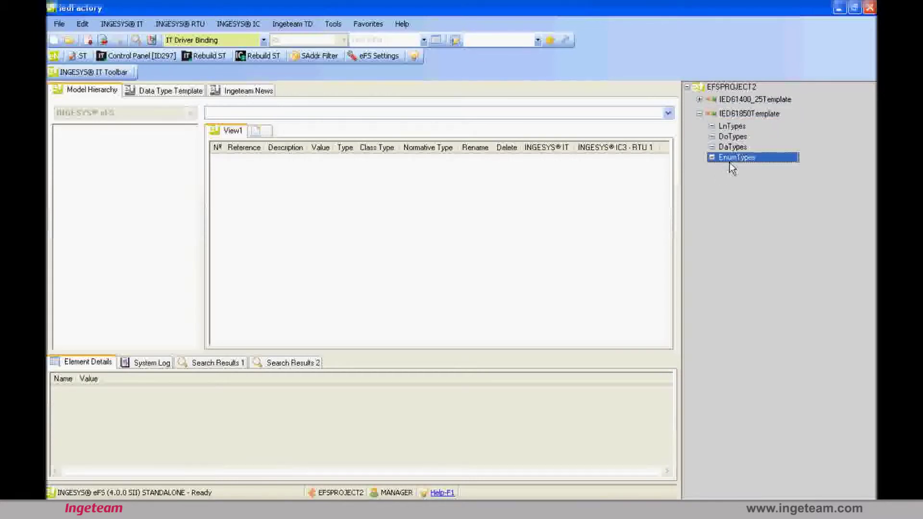
{"action": "double_click", "coordinate": [707, 115]}
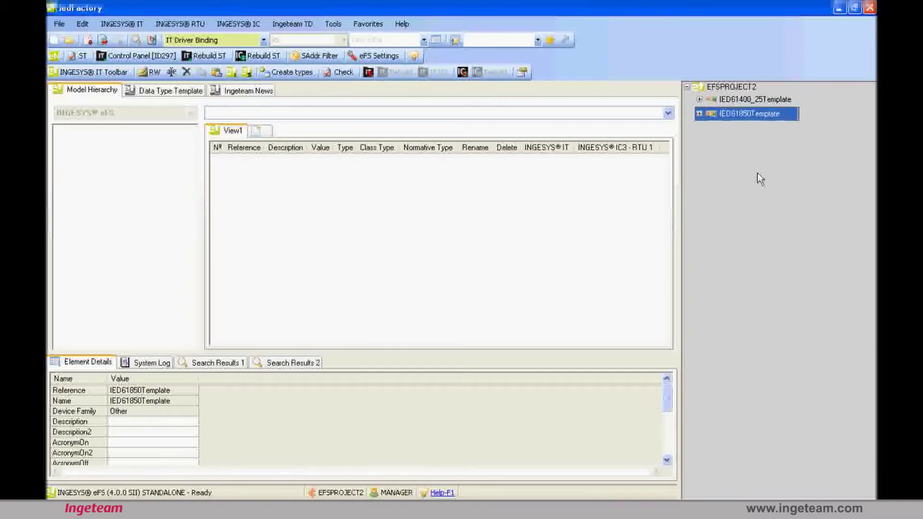
{"action": "key", "text": "Right"}
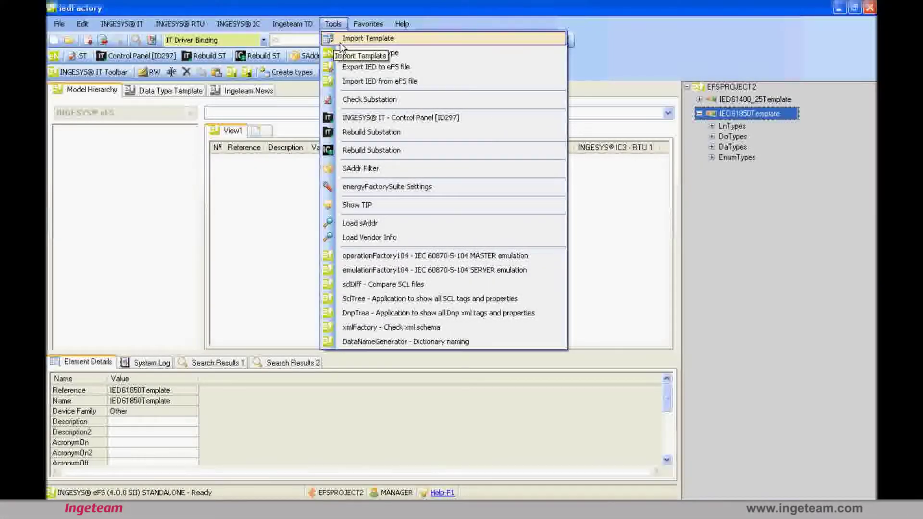
Bring up the Import normative dialog through Tools > Import Template
{"action": "left_click", "coordinate": [339, 43]}
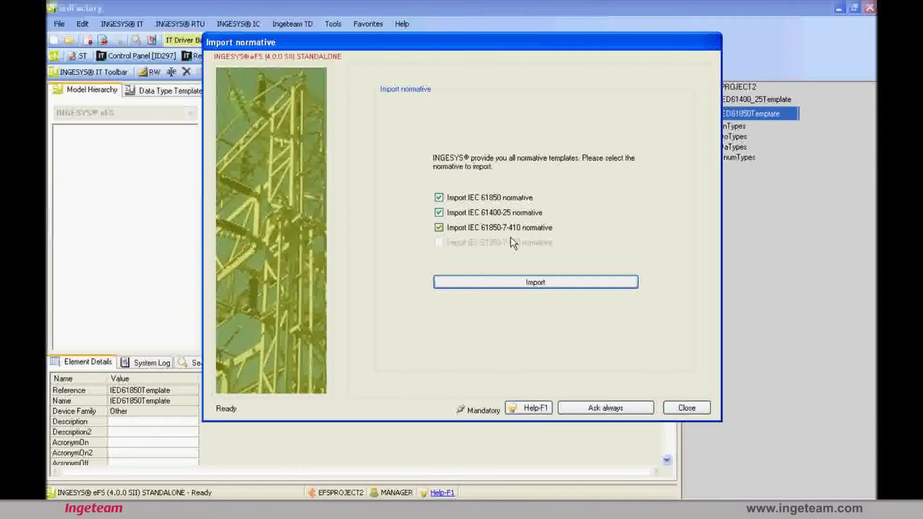
Import only the IEC 61850 normative, excluding IEC 61400-25, and keep the existing IED61850Template
{"action": "left_click", "coordinate": [444, 214]}
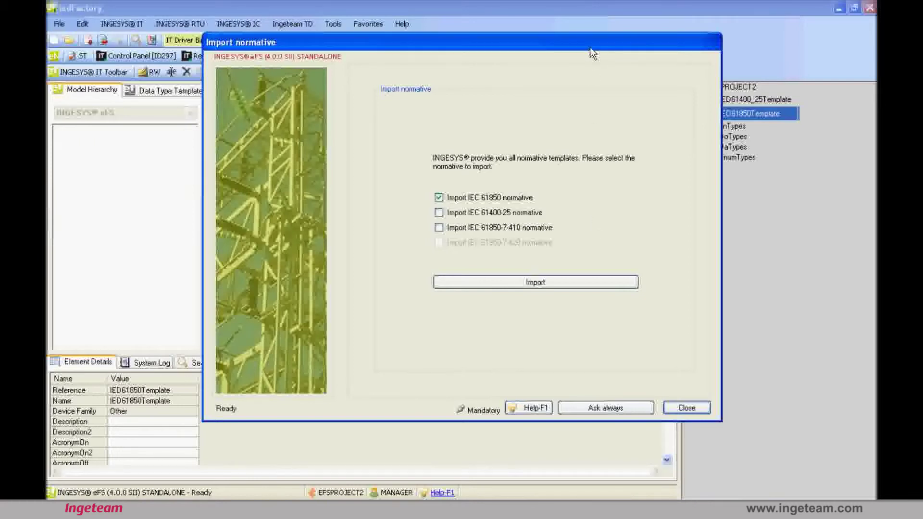
{"action": "mouse_move", "coordinate": [591, 48]}
{"action": "left_mouse_down"}
{"action": "mouse_move", "coordinate": [598, 35]}
{"action": "mouse_move", "coordinate": [597, 54]}
{"action": "left_mouse_up"}
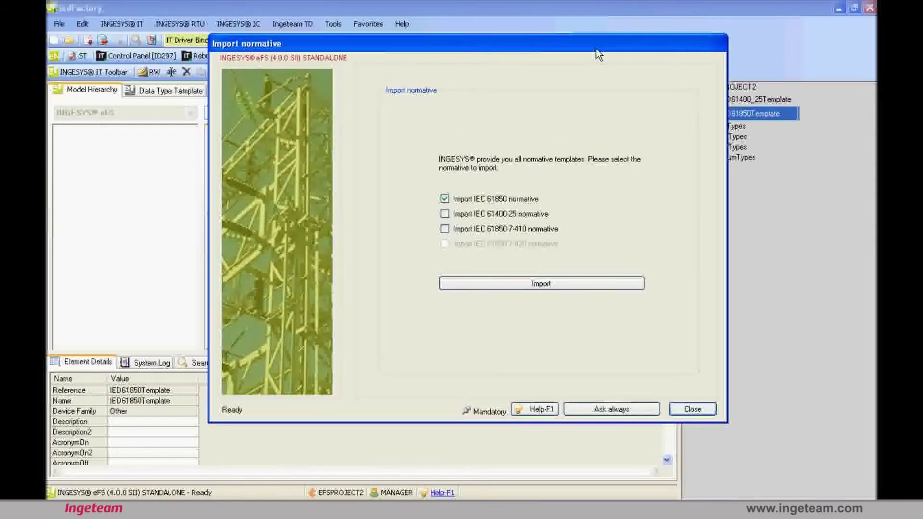
{"action": "left_click_drag", "start_coordinate": [595, 49], "coordinate": [596, 90]}
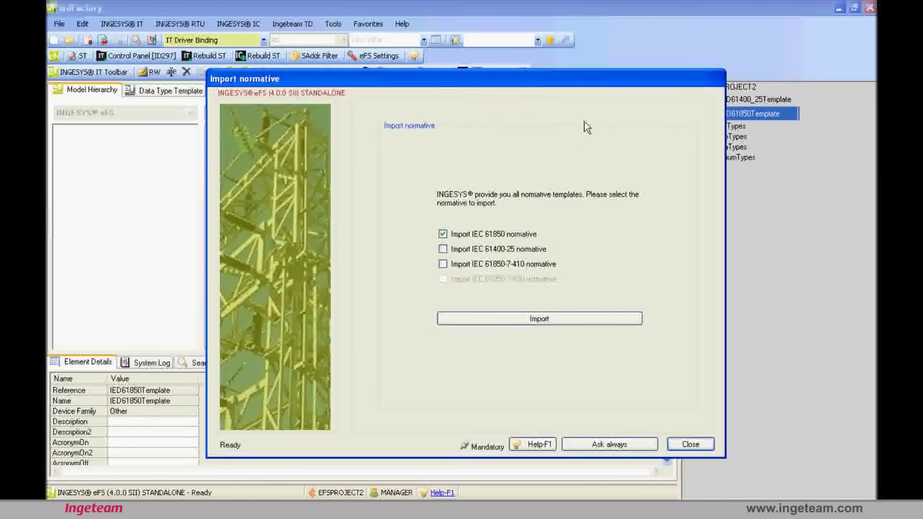
{"action": "left_click_drag", "start_coordinate": [518, 86], "coordinate": [518, 81]}
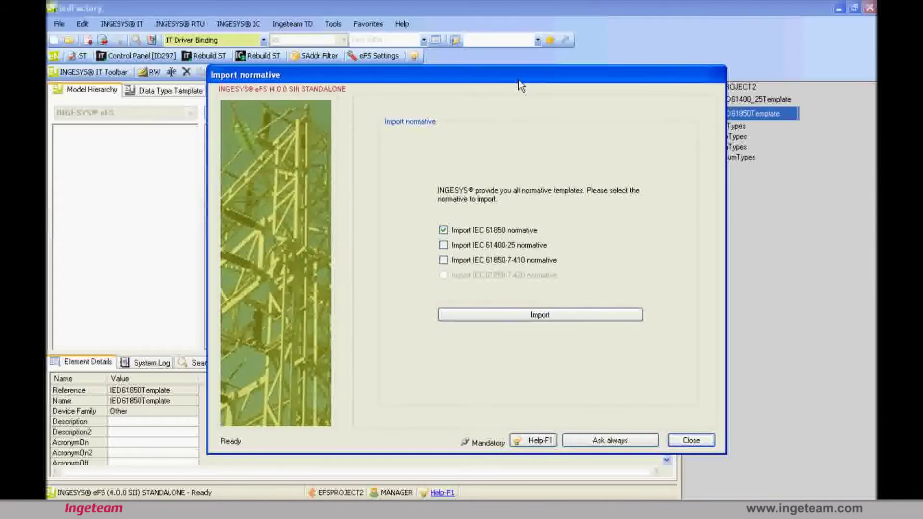
{"action": "left_click", "coordinate": [443, 229]}
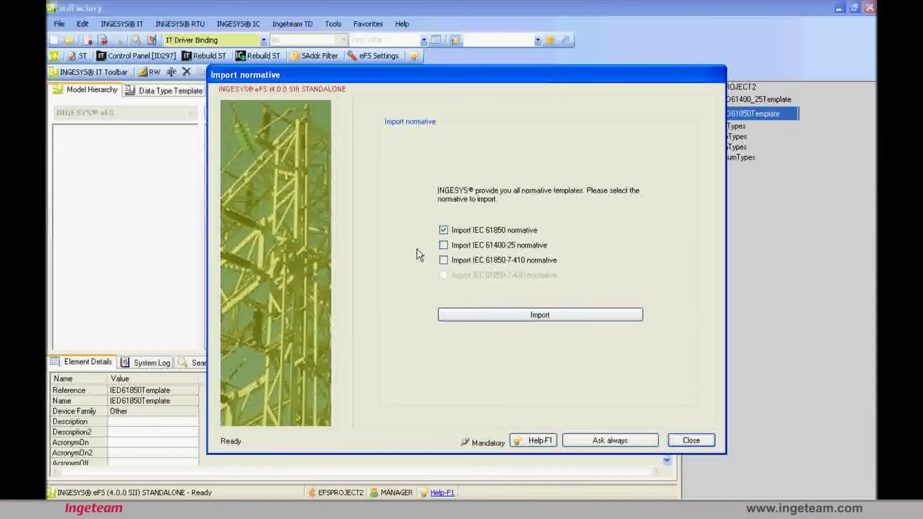
{"action": "left_click", "coordinate": [462, 320]}
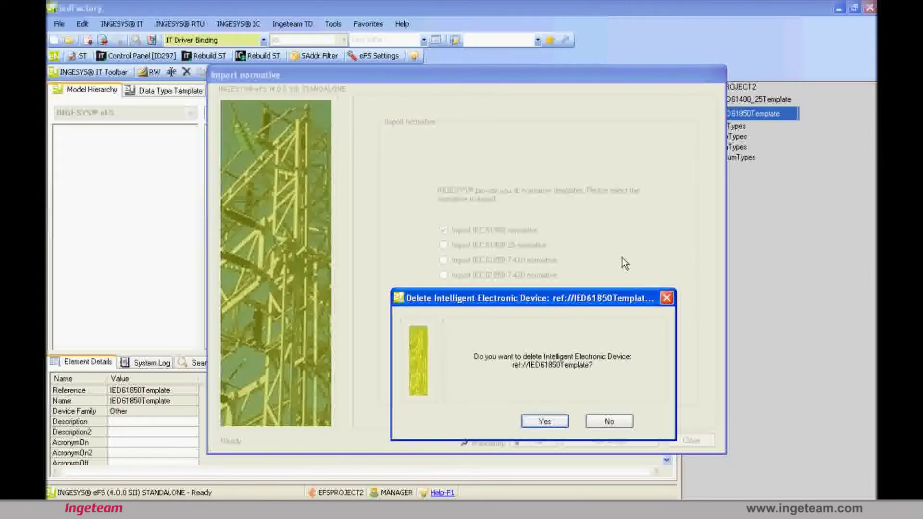
{"action": "left_click", "coordinate": [608, 425]}
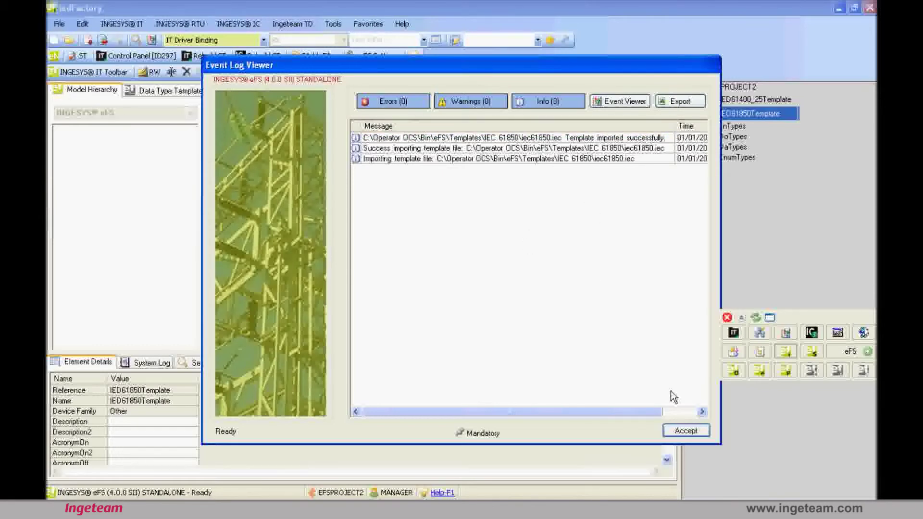
Close the Event Log Viewer reporting a successful import with 0 errors and 0 warnings
{"action": "left_click", "coordinate": [678, 435]}
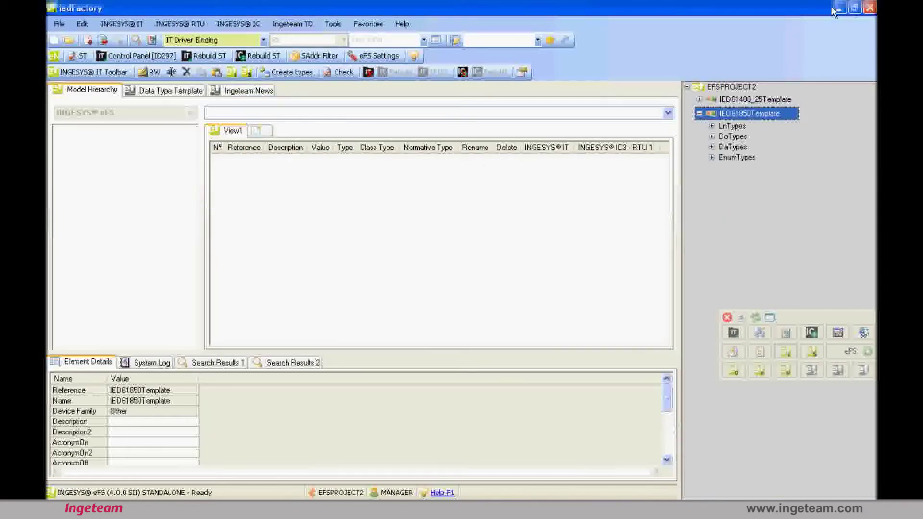
Expand and collapse the LnTypes and DoTypes class lists of IED61850Template
{"action": "double_click", "coordinate": [725, 126]}
{"action": "key", "text": "Left"}
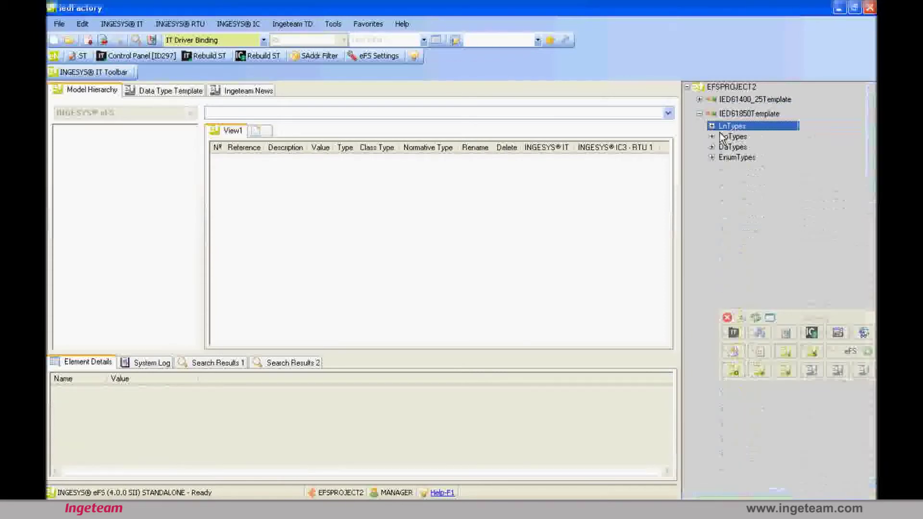
{"action": "double_click", "coordinate": [722, 138]}
{"action": "key", "text": "Left"}
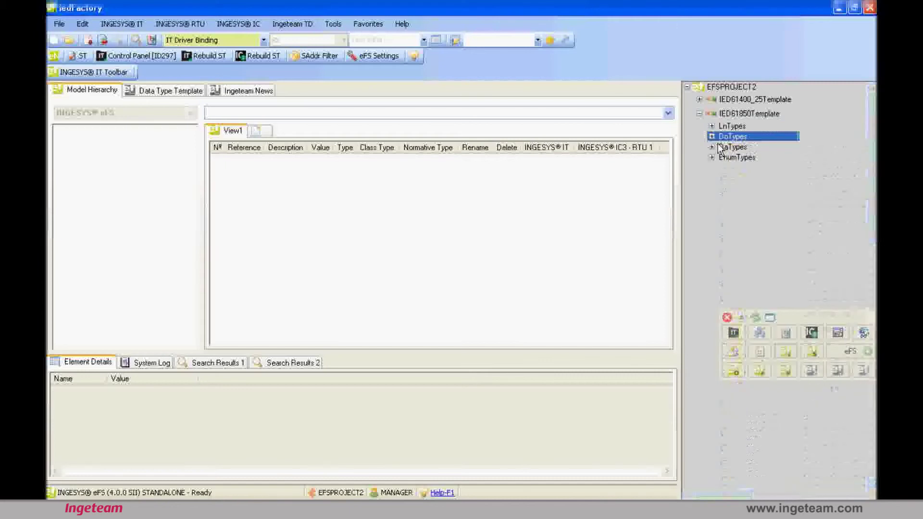
Open IED61850Template from EFSPROJECT2, showing its empty Data Type Template view
{"action": "left_click_drag", "start_coordinate": [731, 116], "coordinate": [147, 179]}
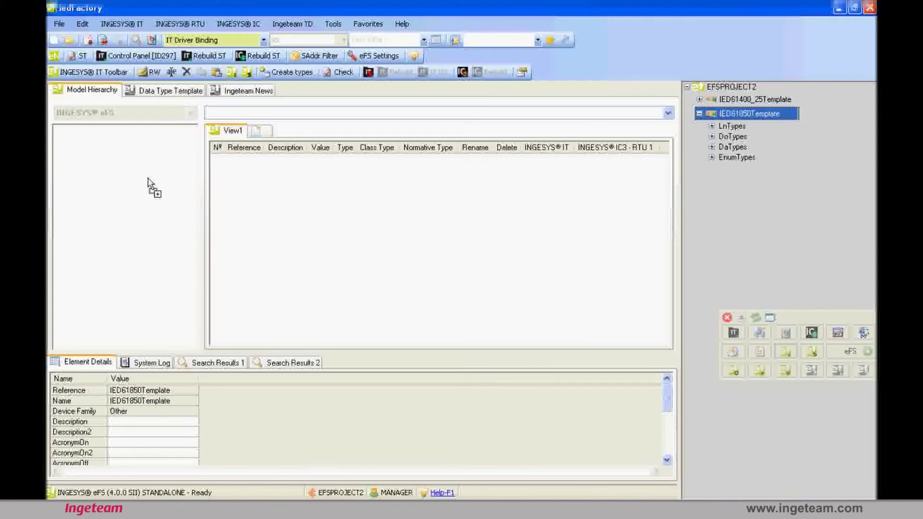
{"action": "left_click_drag", "start_coordinate": [148, 179], "coordinate": [147, 179]}
{"action": "left_click", "coordinate": [69, 40]}
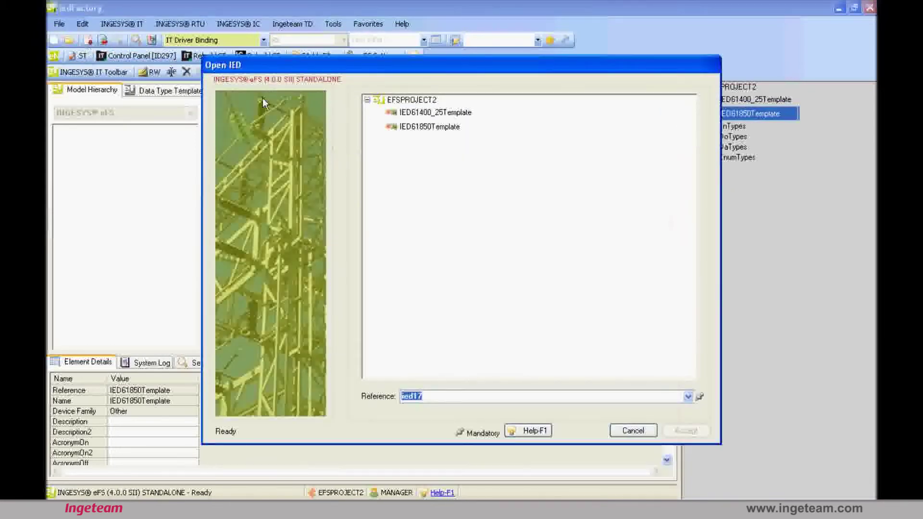
{"action": "left_click", "coordinate": [446, 134]}
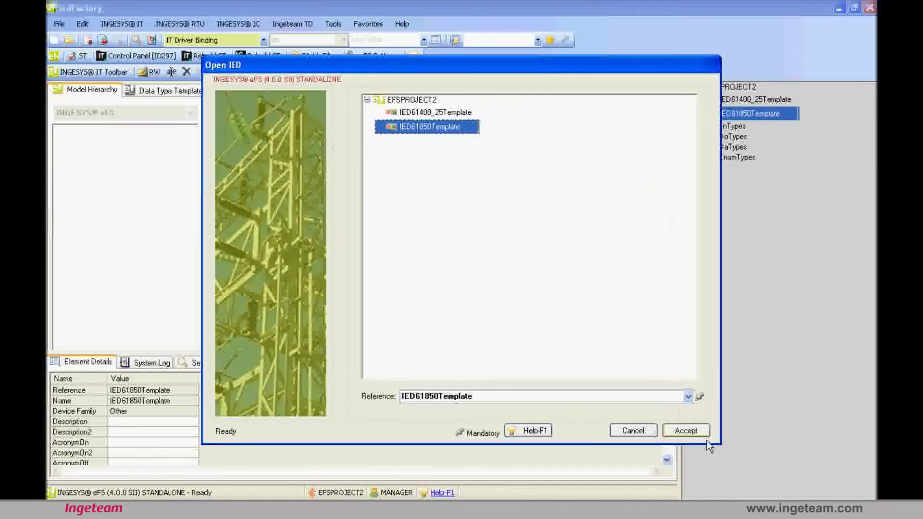
{"action": "left_click", "coordinate": [679, 430]}
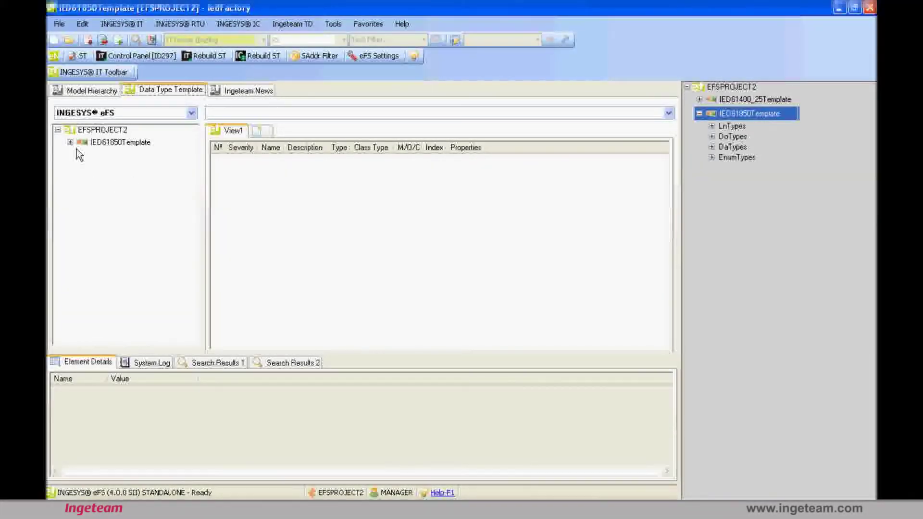
Select IED61850Template and show its type classes in the Data Type Template view
{"action": "left_click", "coordinate": [94, 91]}
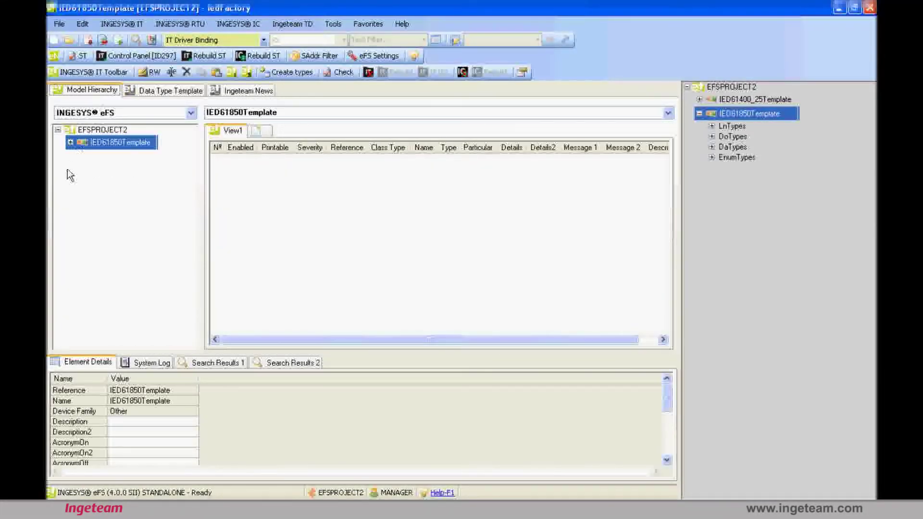
{"action": "left_click", "coordinate": [76, 147]}
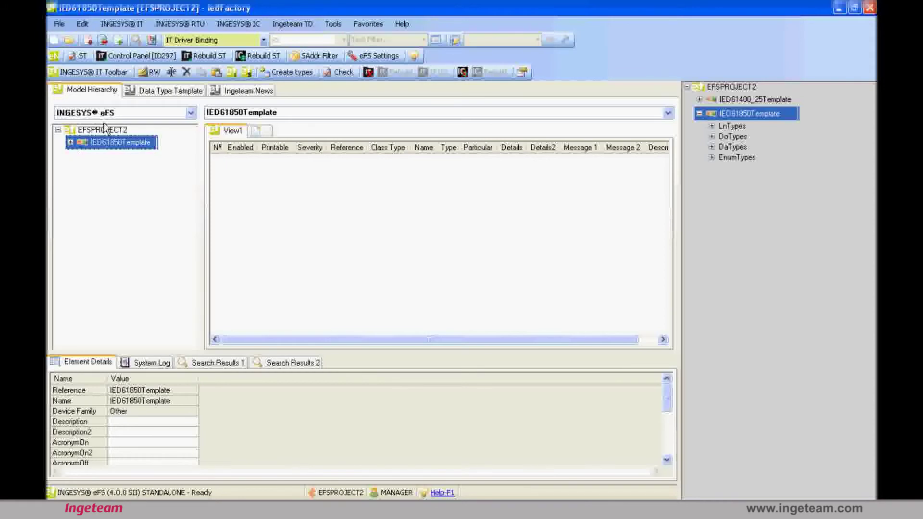
{"action": "left_click", "coordinate": [148, 92]}
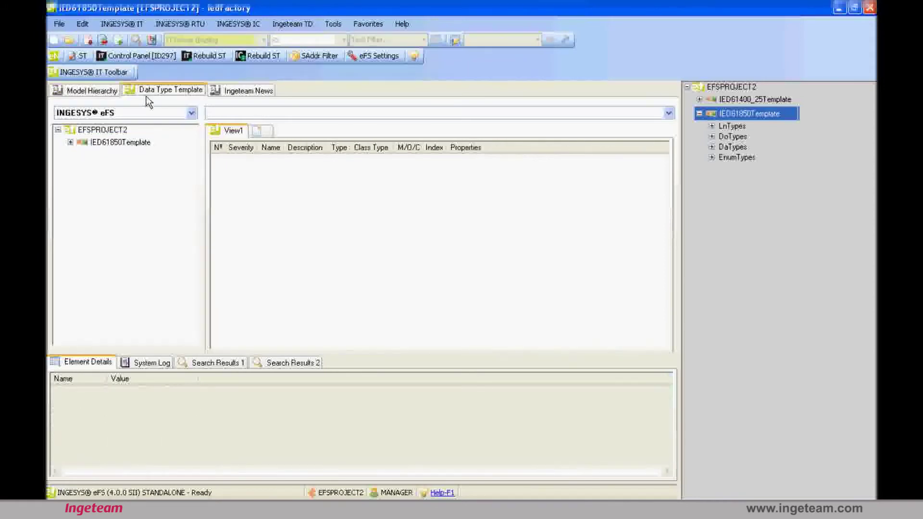
{"action": "double_click", "coordinate": [80, 143]}
Browse the LnTypes, DoTypes and DaTypes class groups of the template
{"action": "double_click", "coordinate": [88, 156]}
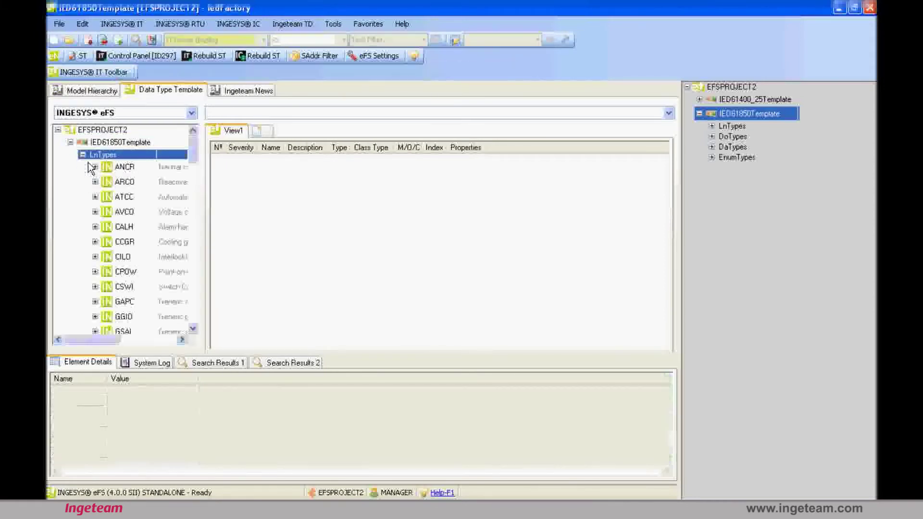
{"action": "double_click", "coordinate": [89, 155]}
{"action": "left_click", "coordinate": [94, 165]}
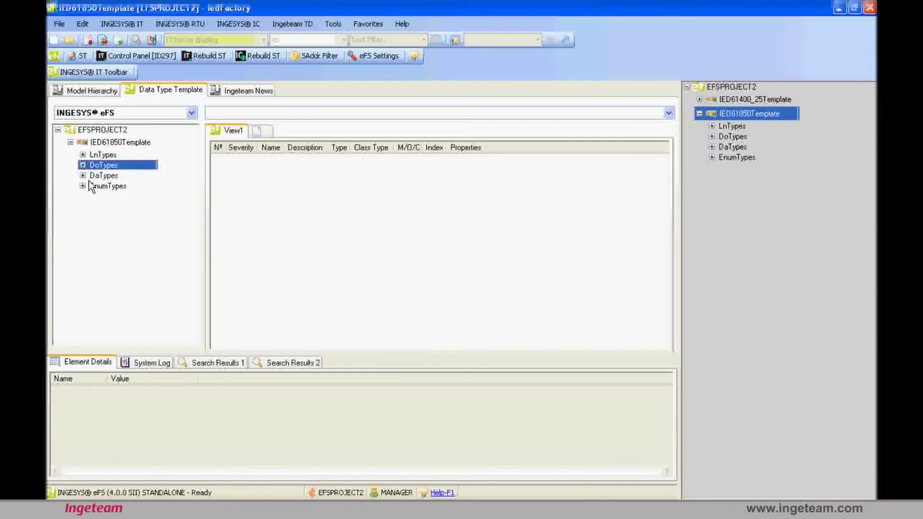
{"action": "double_click", "coordinate": [96, 165]}
{"action": "double_click", "coordinate": [96, 165]}
{"action": "left_click", "coordinate": [93, 175]}
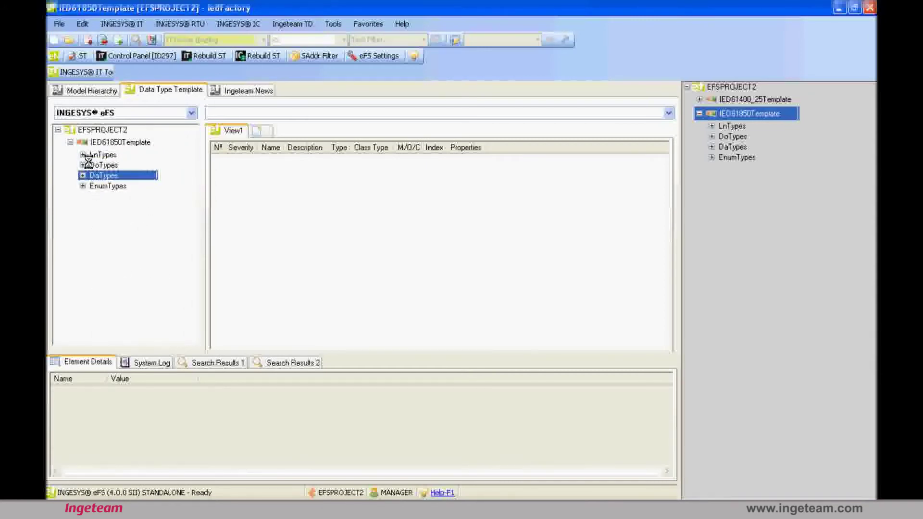
Display the ANCR logical node type's data objects in the main view
{"action": "double_click", "coordinate": [89, 155]}
{"action": "left_click", "coordinate": [121, 170]}
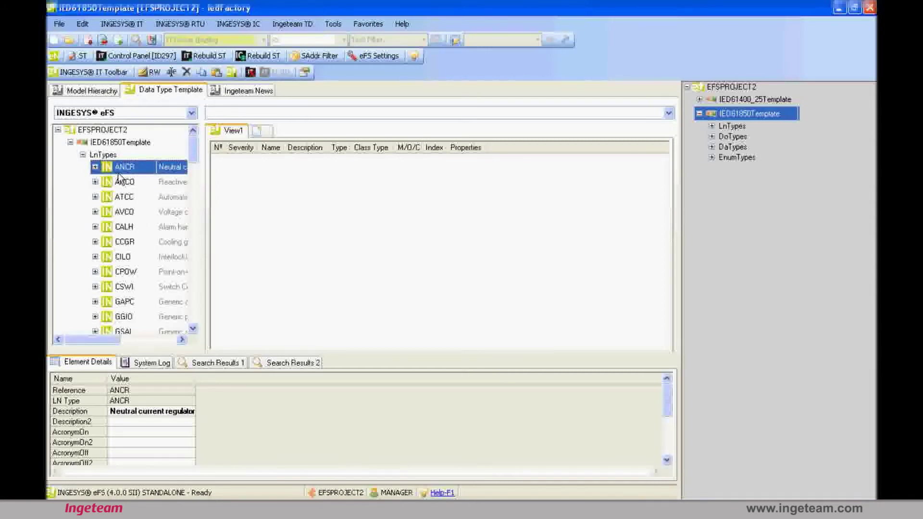
{"action": "left_click_drag", "start_coordinate": [120, 178], "coordinate": [253, 185]}
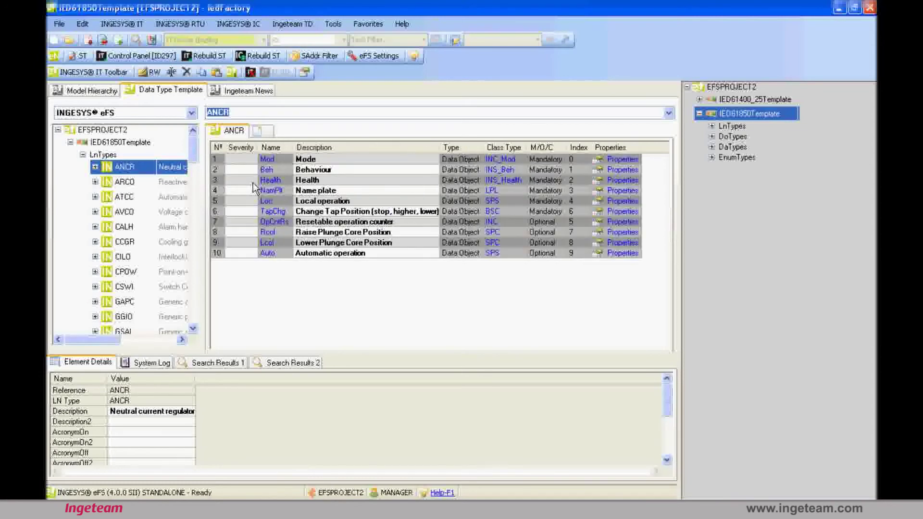
{"action": "left_click", "coordinate": [82, 155]}
Show the ACD data object type's attributes, then return to the Model Hierarchy
{"action": "double_click", "coordinate": [96, 166]}
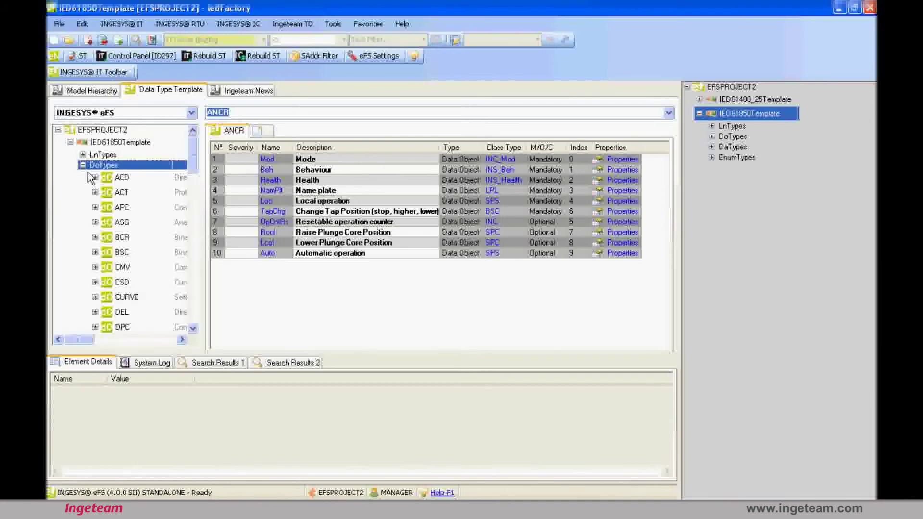
{"action": "left_click", "coordinate": [118, 179]}
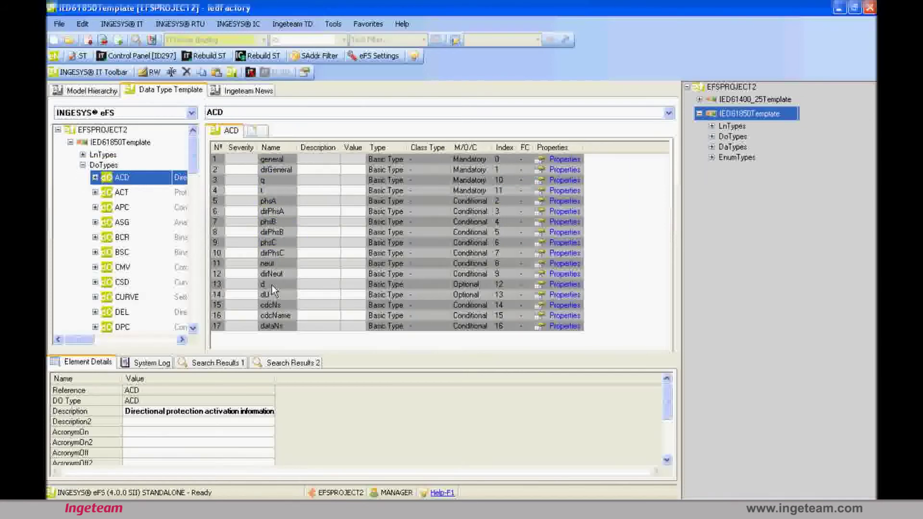
{"action": "double_click", "coordinate": [89, 169]}
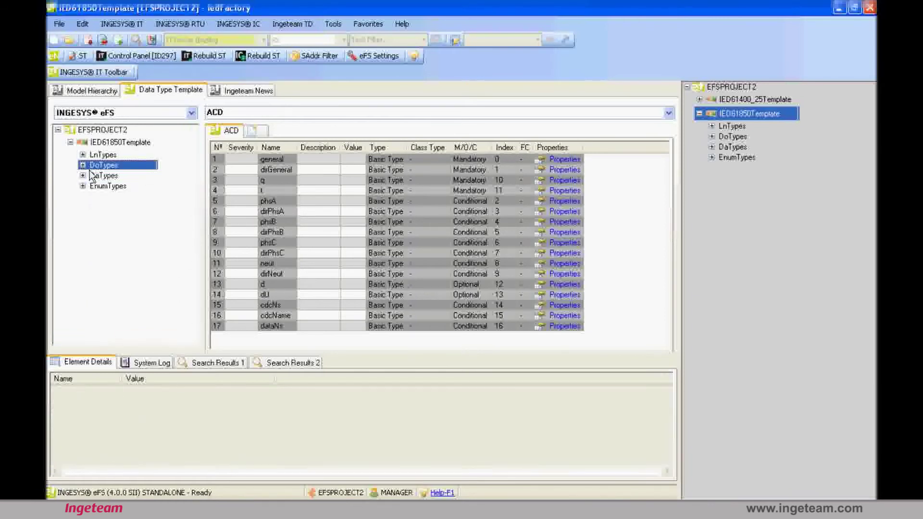
{"action": "double_click", "coordinate": [90, 170]}
{"action": "double_click", "coordinate": [89, 169]}
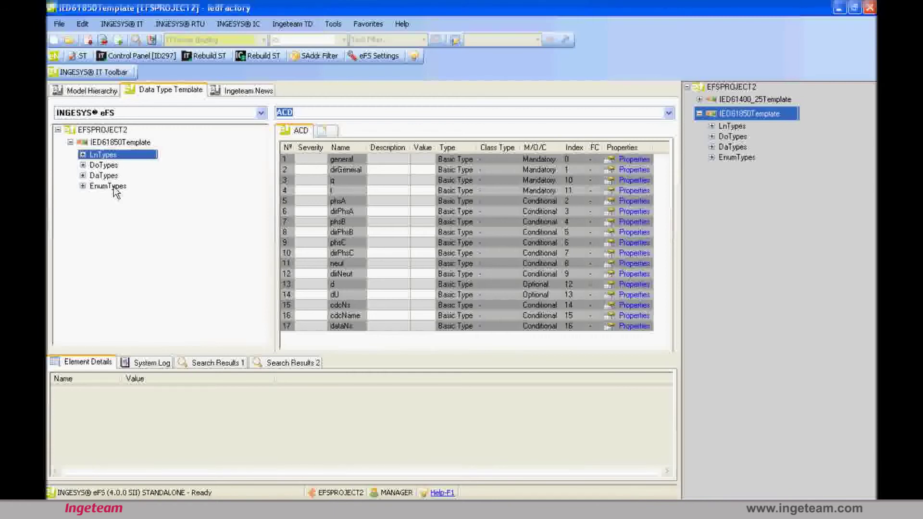
{"action": "left_click", "coordinate": [100, 94]}
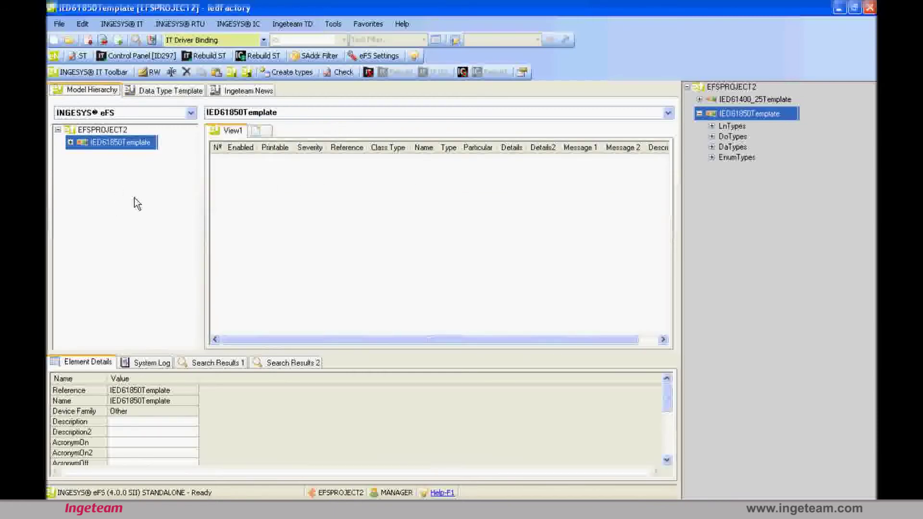